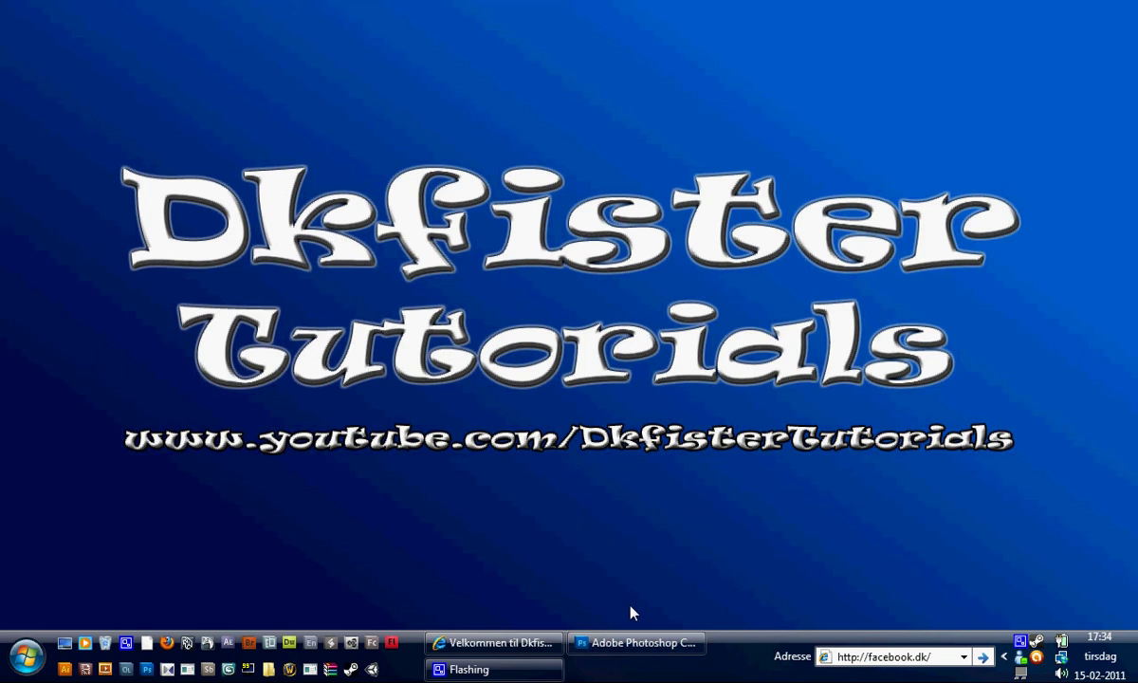
{"action": "left_click", "coordinate": [634, 642]}
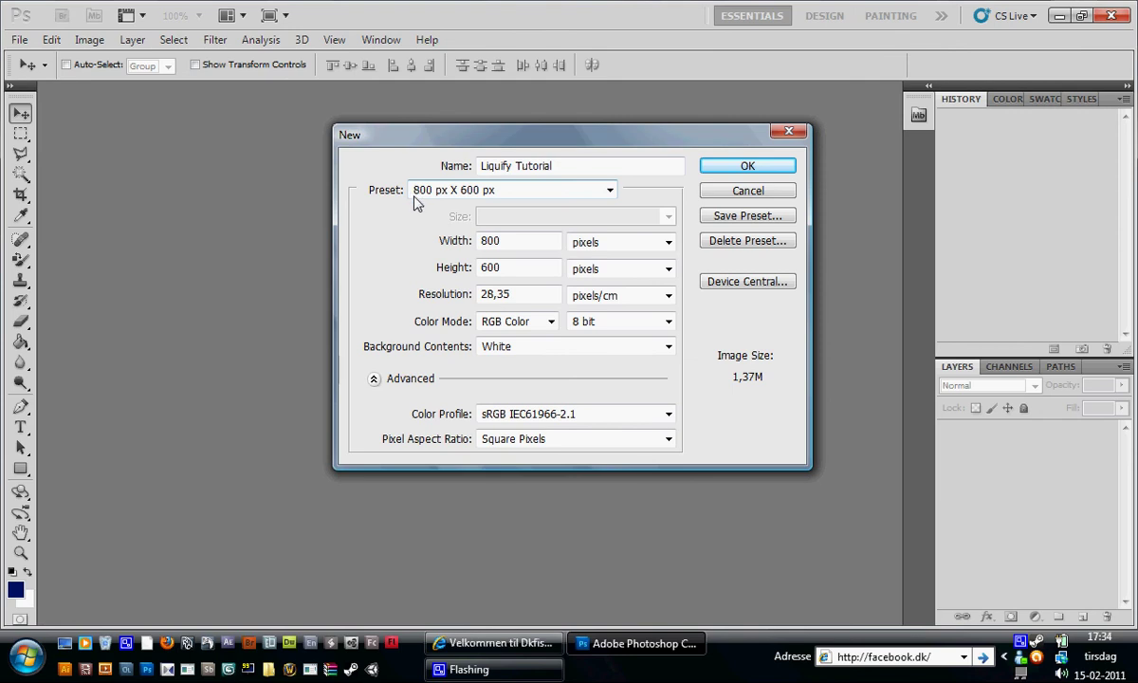
{"action": "left_click", "coordinate": [742, 167]}
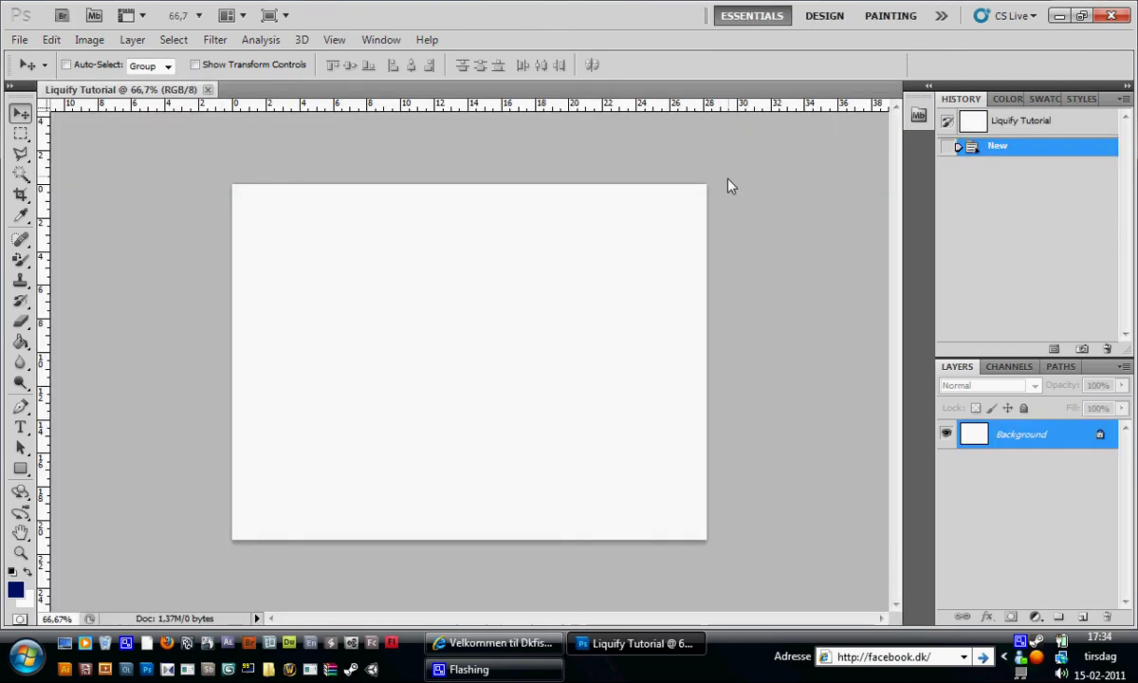
{"action": "left_click", "coordinate": [22, 658]}
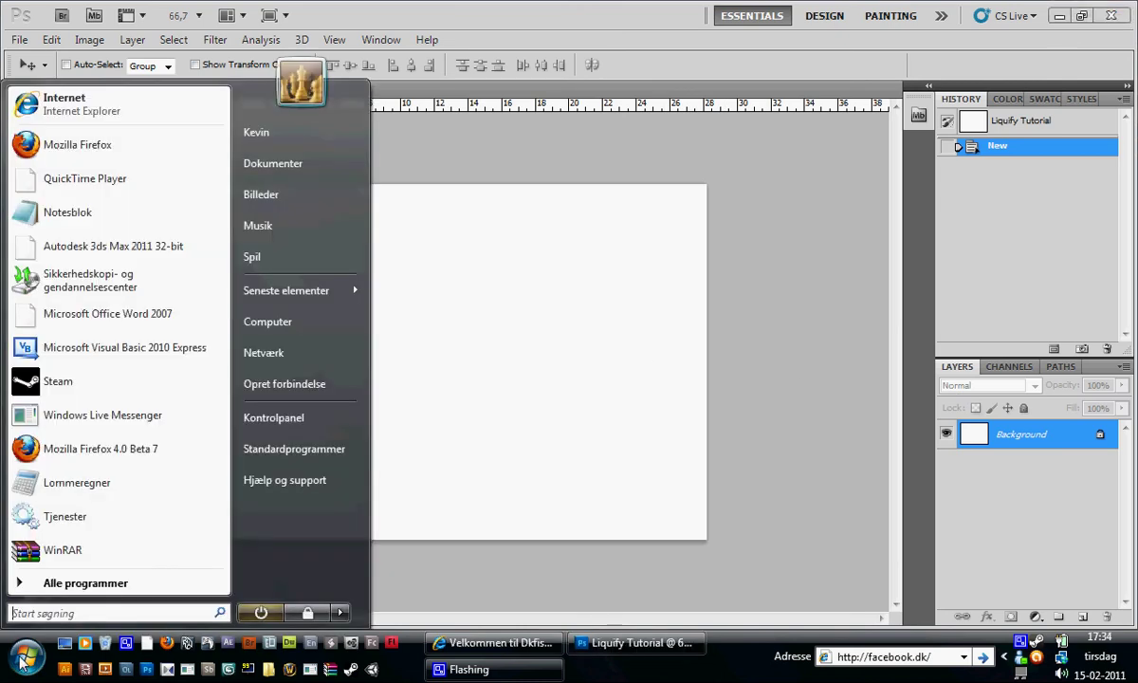
{"action": "left_click", "coordinate": [287, 203]}
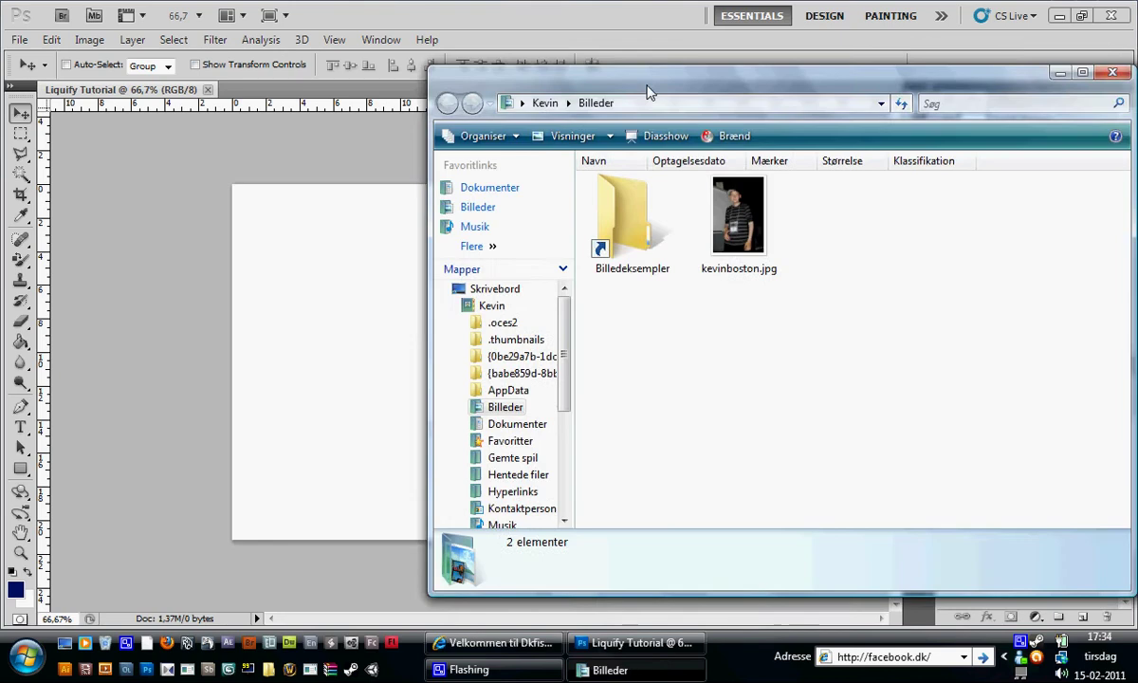
{"action": "left_click_drag", "start_coordinate": [647, 94], "coordinate": [922, 76]}
{"action": "left_click_drag", "start_coordinate": [1012, 222], "coordinate": [531, 387]}
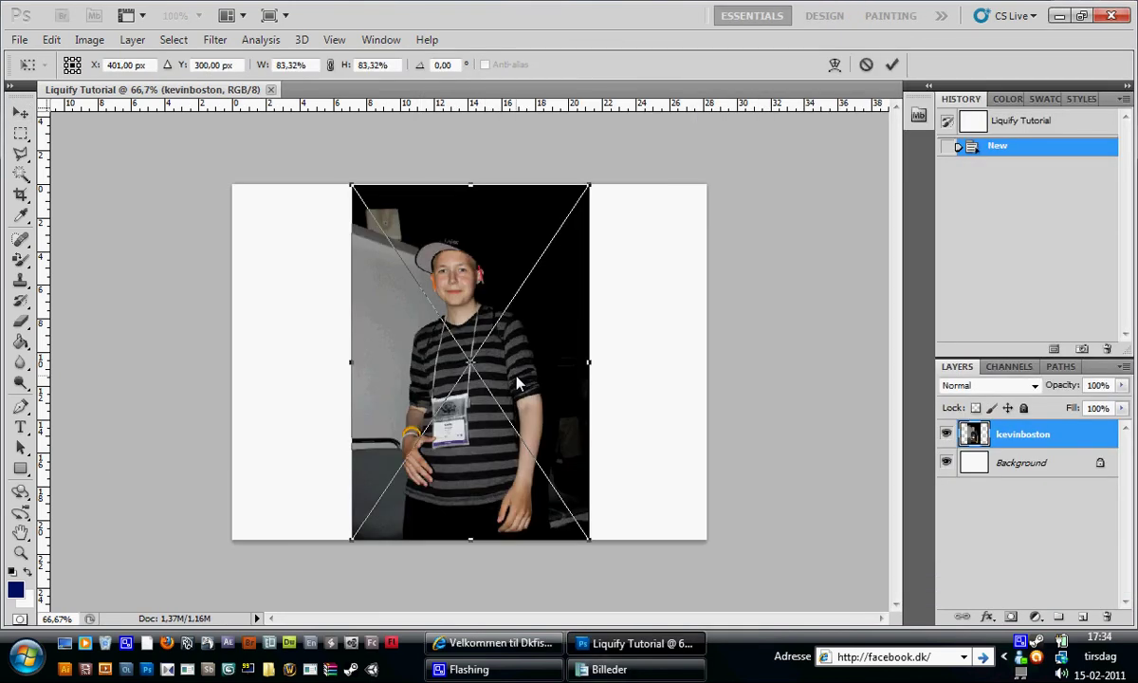
Step: Commit the placed photo and open its smart object contents as kevinboston.jpg
{"action": "key", "text": "Return"}
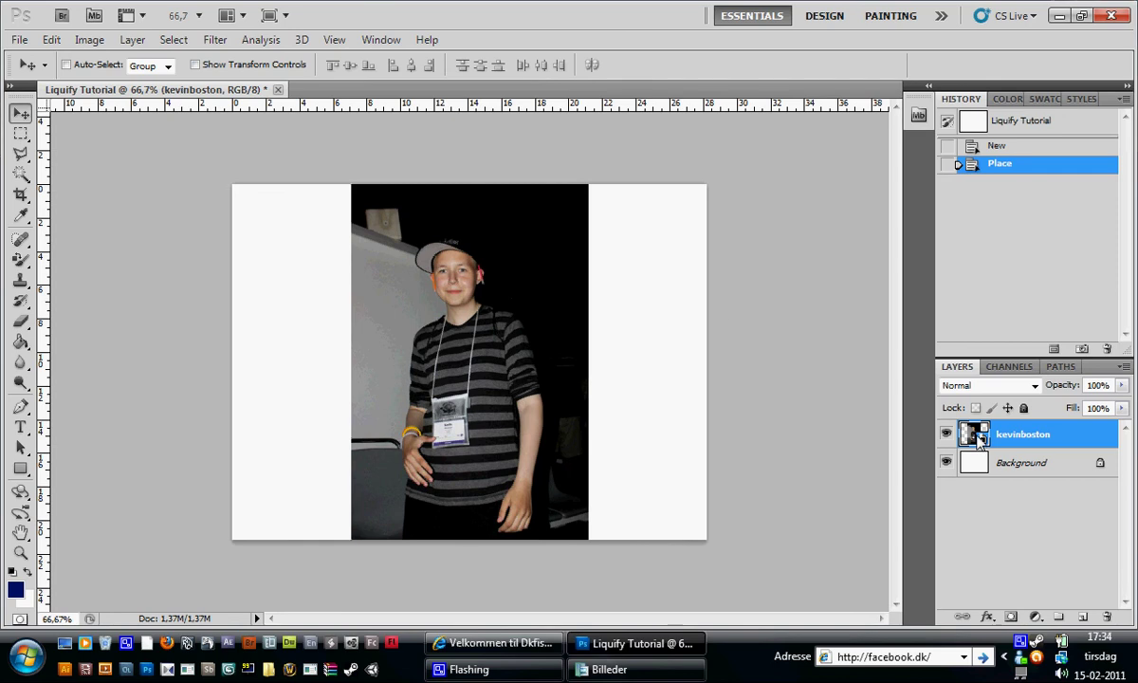
{"action": "double_click", "coordinate": [974, 433]}
{"action": "left_click", "coordinate": [675, 284]}
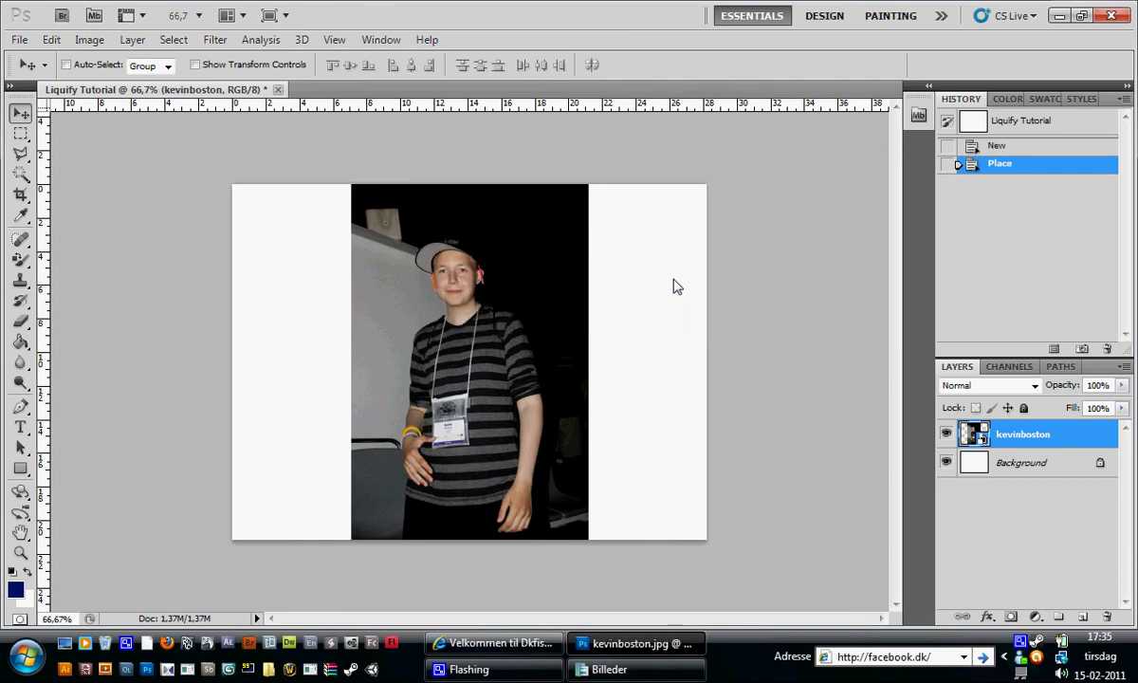
{"action": "left_click", "coordinate": [216, 40]}
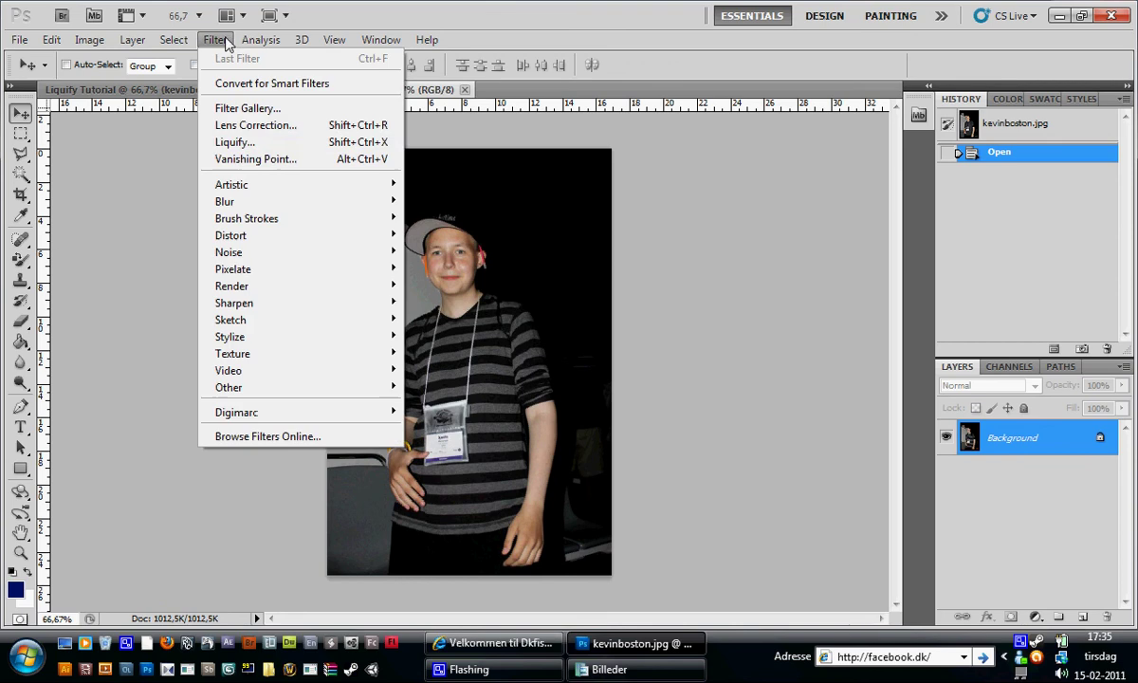
Step: In Liquify, twirl the boy's mouth and cheek with the Twirl Clockwise tool
{"action": "left_click", "coordinate": [227, 142]}
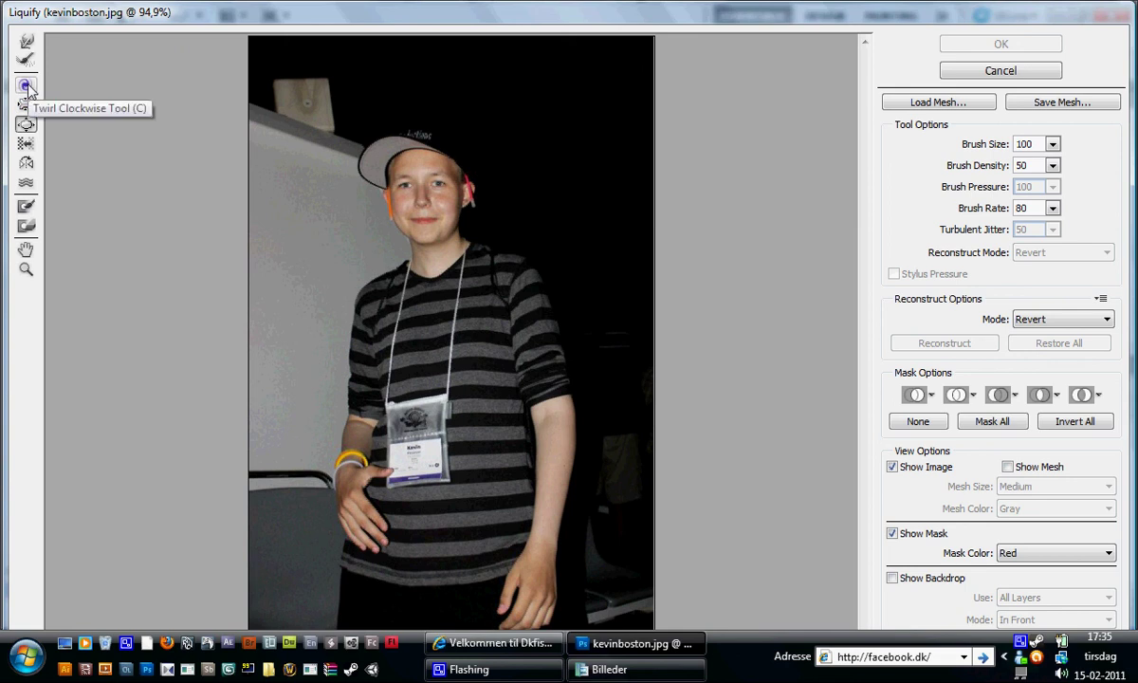
{"action": "left_click", "coordinate": [26, 85]}
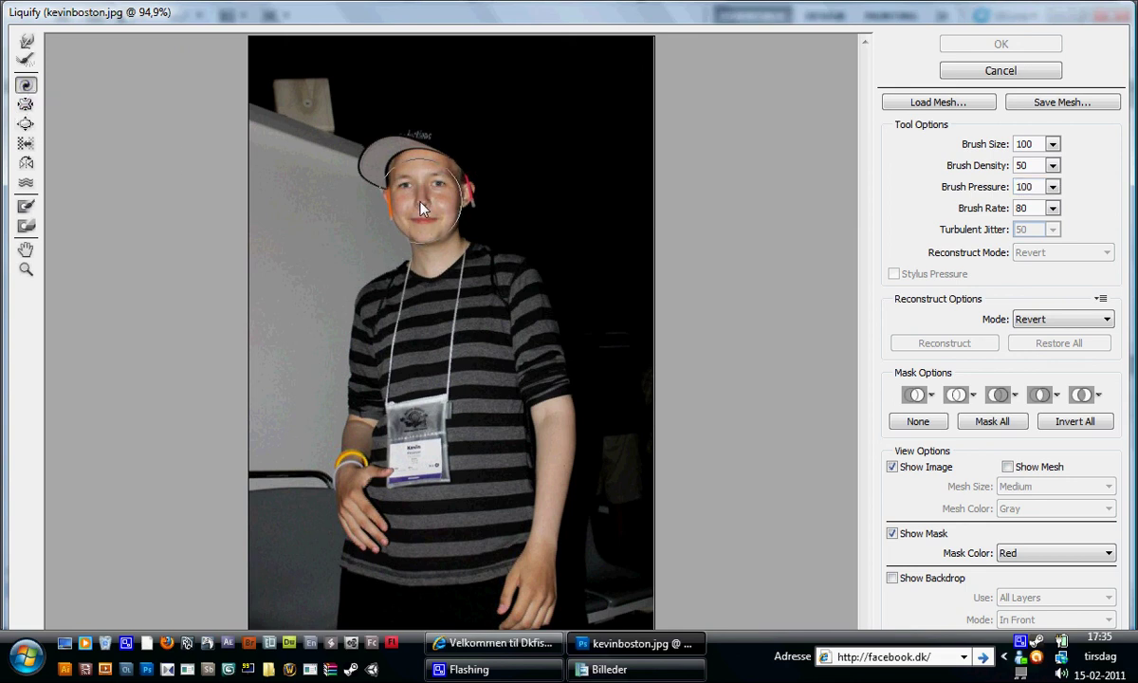
{"action": "mouse_move", "coordinate": [427, 205]}
{"action": "left_mouse_down"}
{"action": "mouse_move", "coordinate": [424, 238]}
{"action": "mouse_move", "coordinate": [410, 207]}
{"action": "left_mouse_up"}
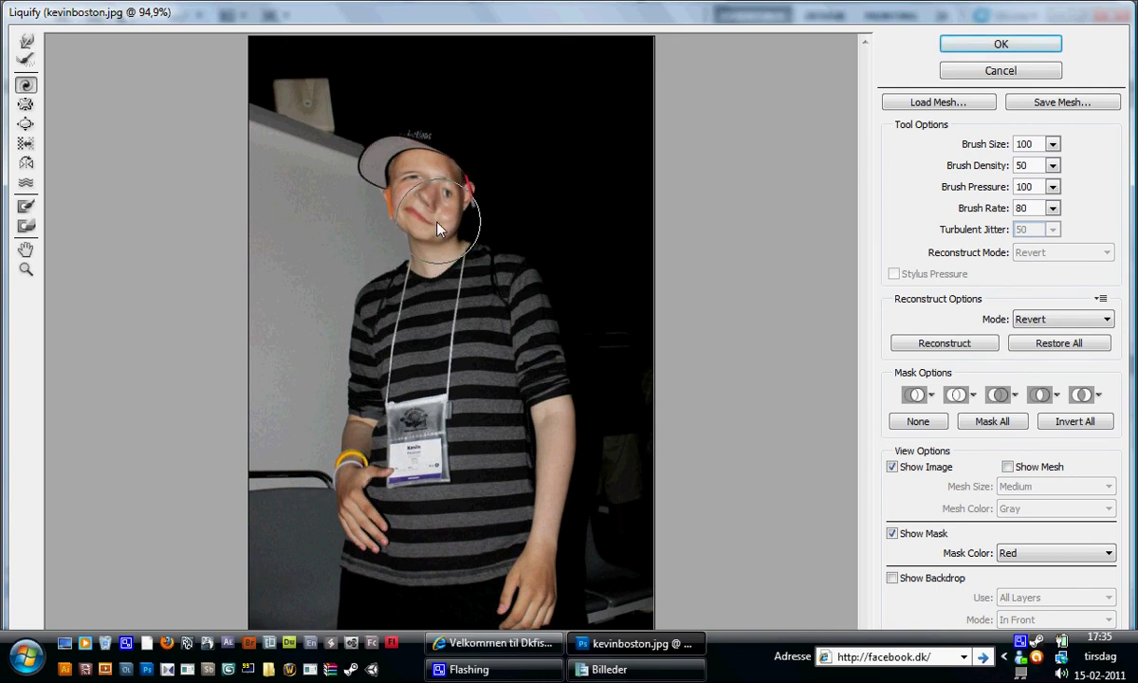
Step: Bloat the mouth into oversized red lips, then try a pucker on the cap and undo it
{"action": "left_click", "coordinate": [27, 125]}
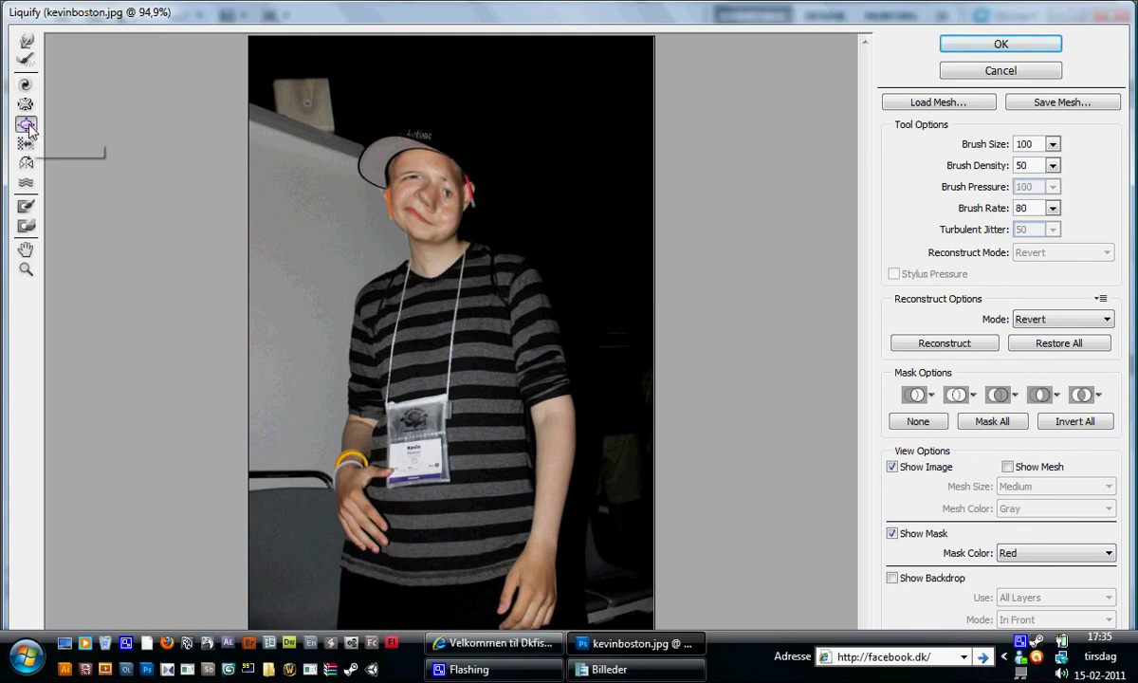
{"action": "left_click_drag", "start_coordinate": [436, 215], "coordinate": [403, 222]}
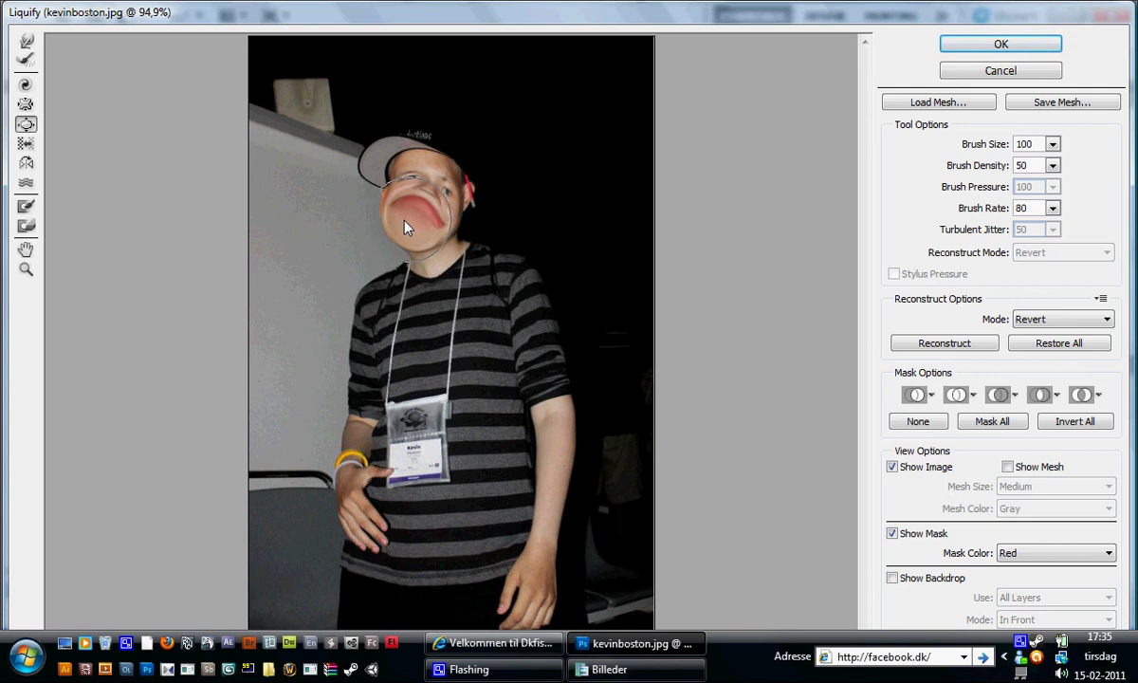
{"action": "left_click", "coordinate": [27, 105]}
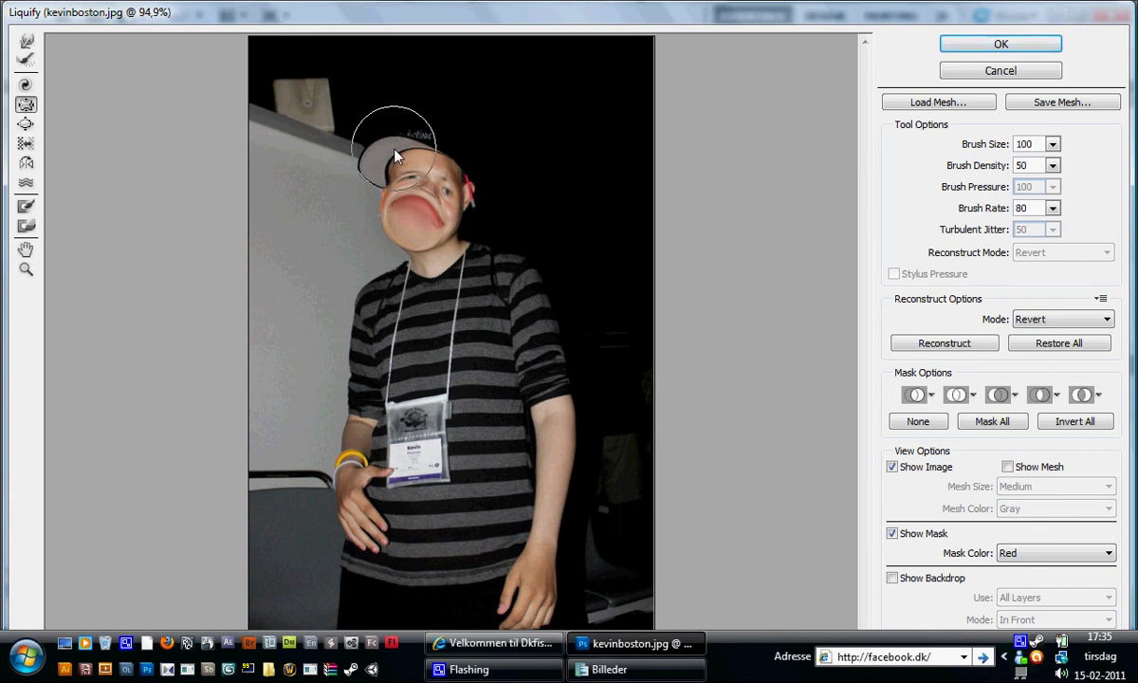
{"action": "left_click_drag", "start_coordinate": [394, 153], "coordinate": [423, 191]}
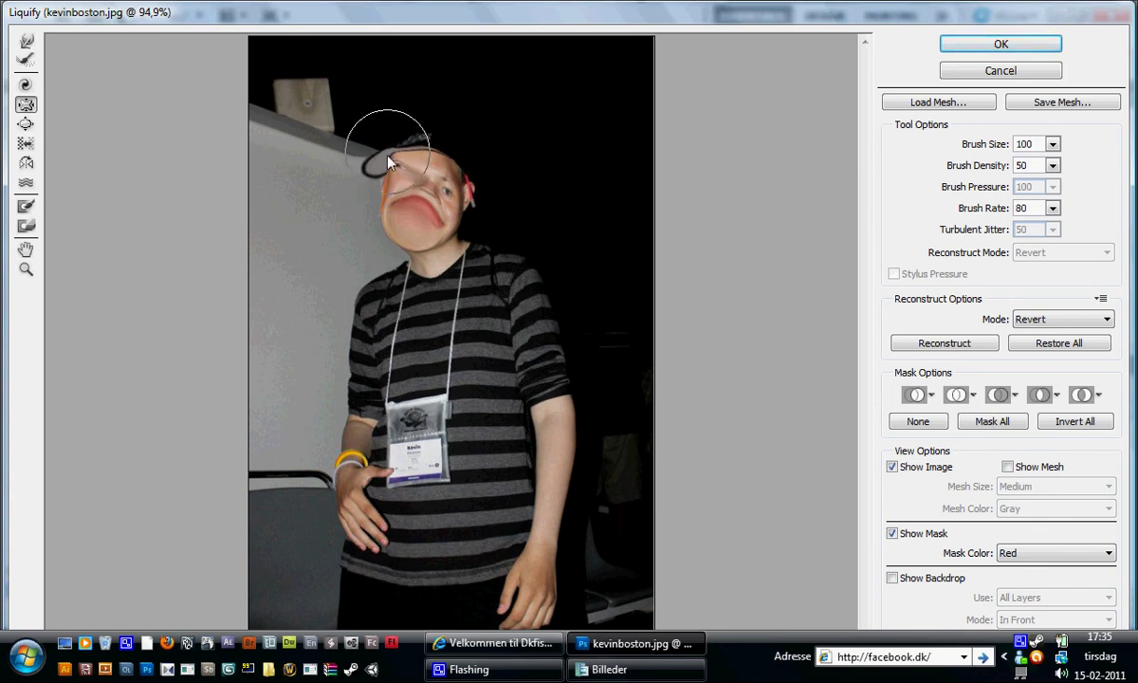
{"action": "key", "text": "ctrl+z"}
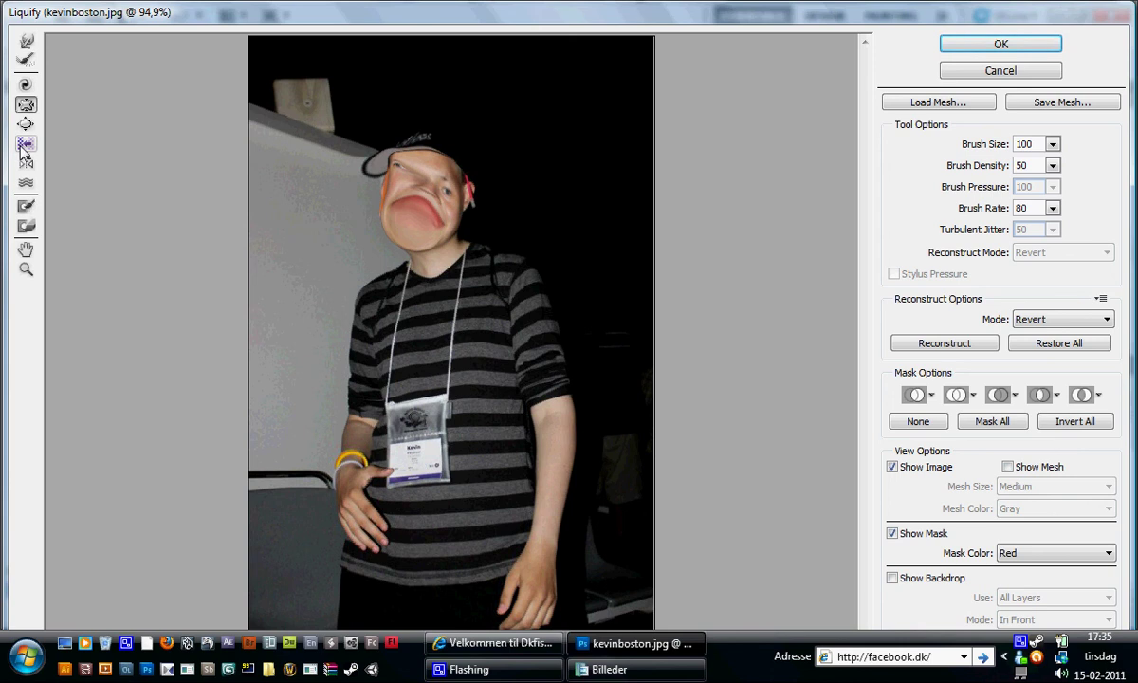
Step: Smear the mouth with Turbulence, then mirror-smear the name badge, undoing a neck stroke
{"action": "left_click", "coordinate": [26, 183]}
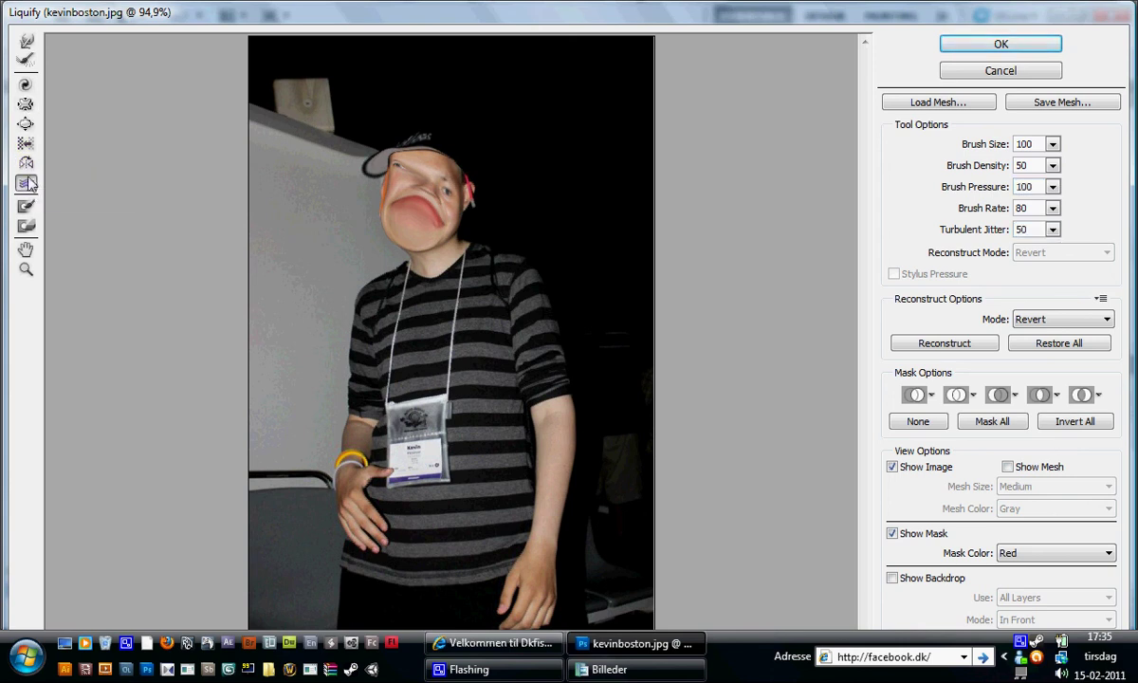
{"action": "mouse_move", "coordinate": [398, 204]}
{"action": "left_mouse_down"}
{"action": "mouse_move", "coordinate": [417, 199]}
{"action": "mouse_move", "coordinate": [430, 228]}
{"action": "mouse_move", "coordinate": [388, 248]}
{"action": "left_mouse_up"}
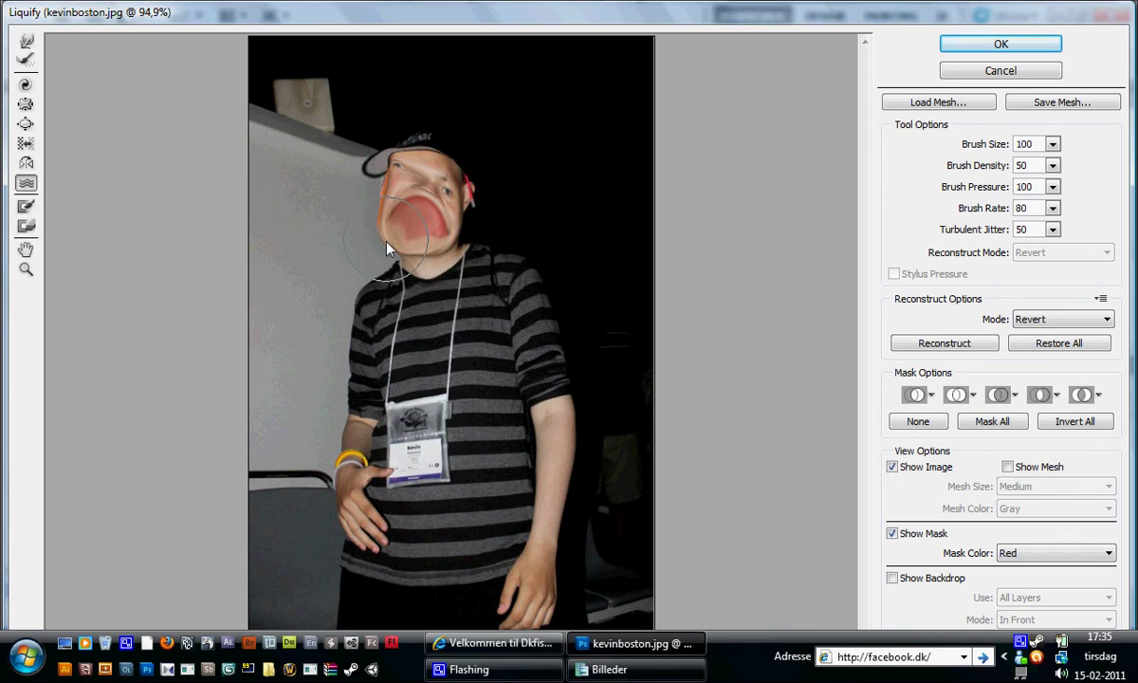
{"action": "left_click", "coordinate": [26, 163]}
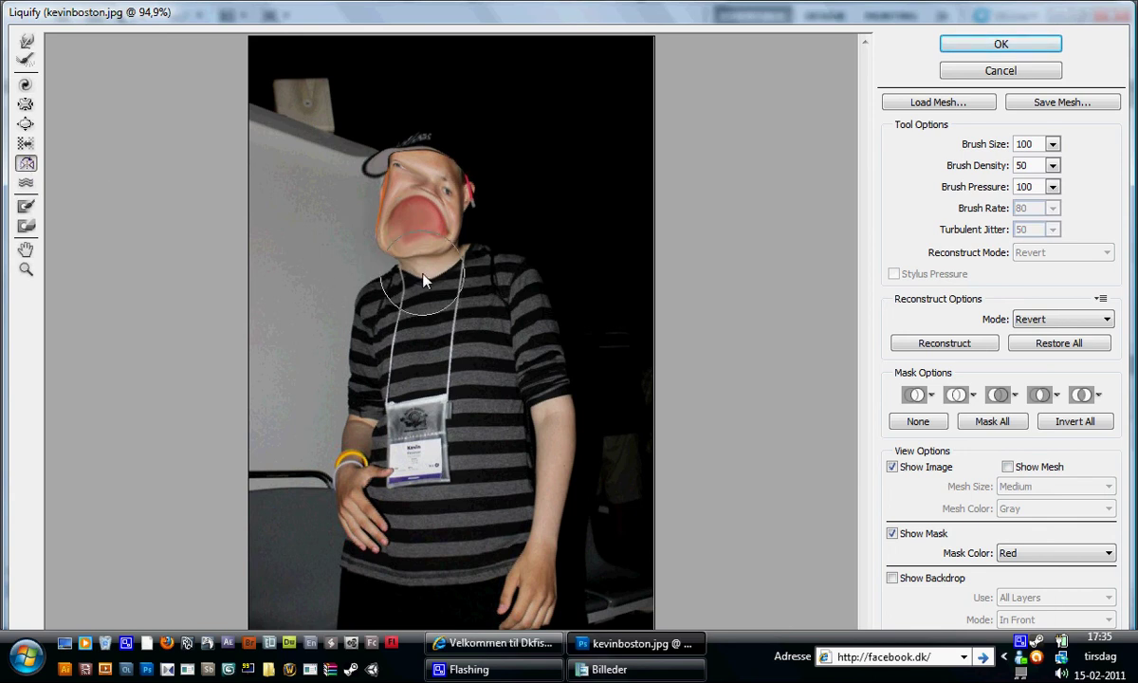
{"action": "left_click_drag", "start_coordinate": [426, 281], "coordinate": [456, 287]}
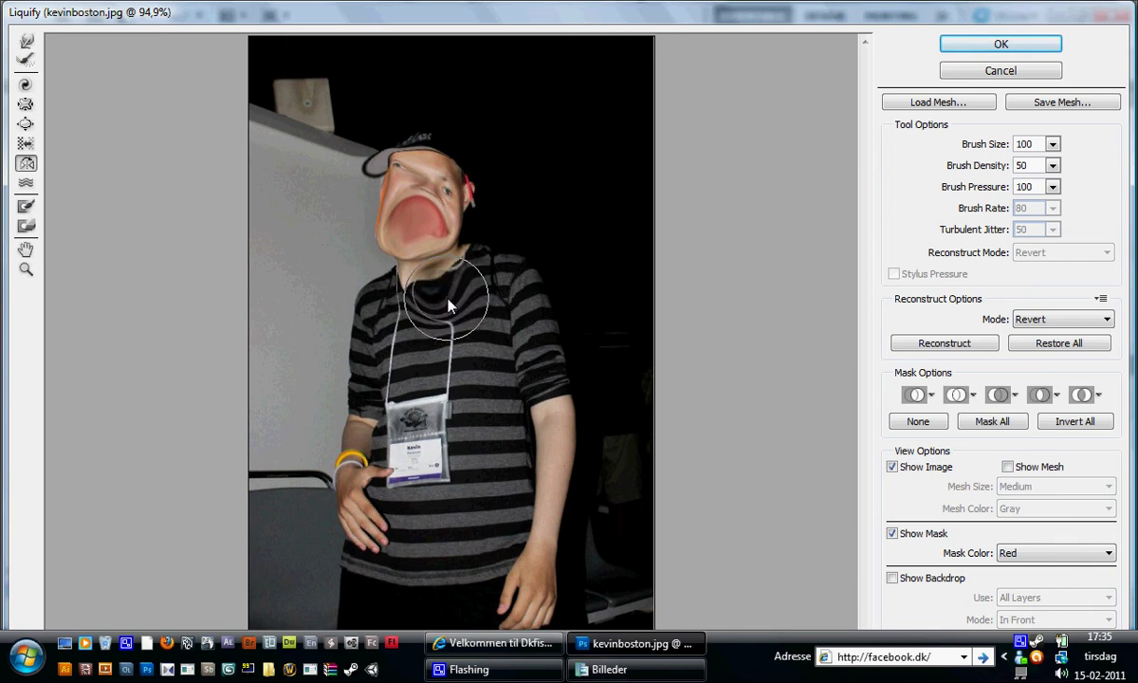
{"action": "key", "text": "ctrl+z"}
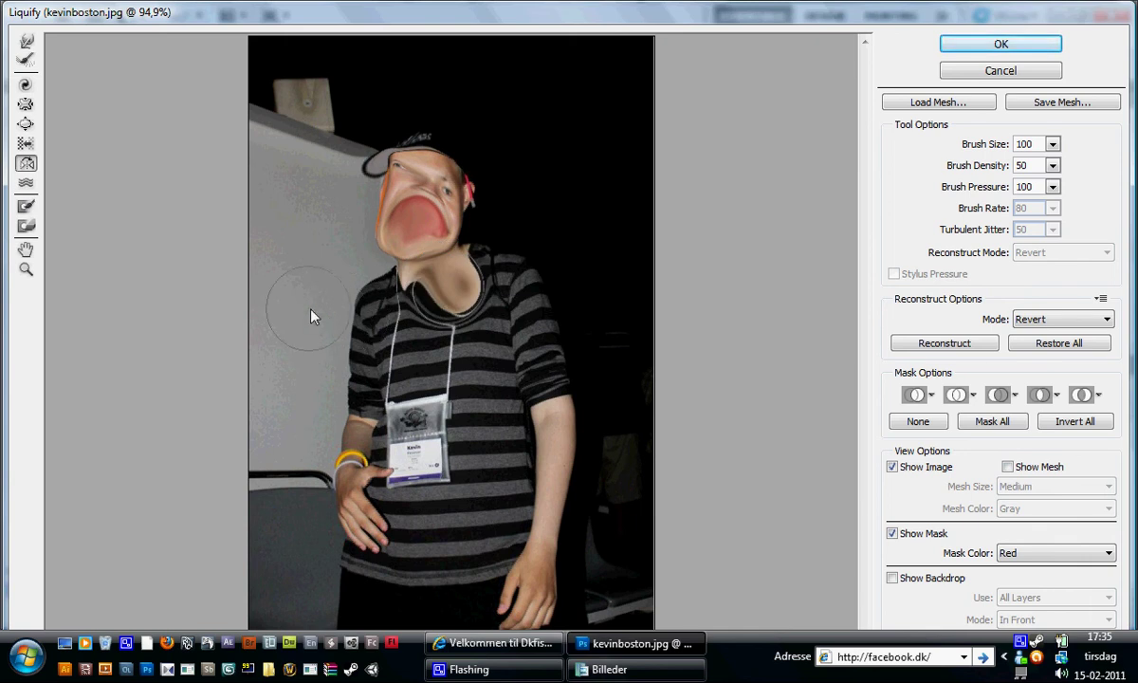
{"action": "left_click_drag", "start_coordinate": [414, 425], "coordinate": [388, 401]}
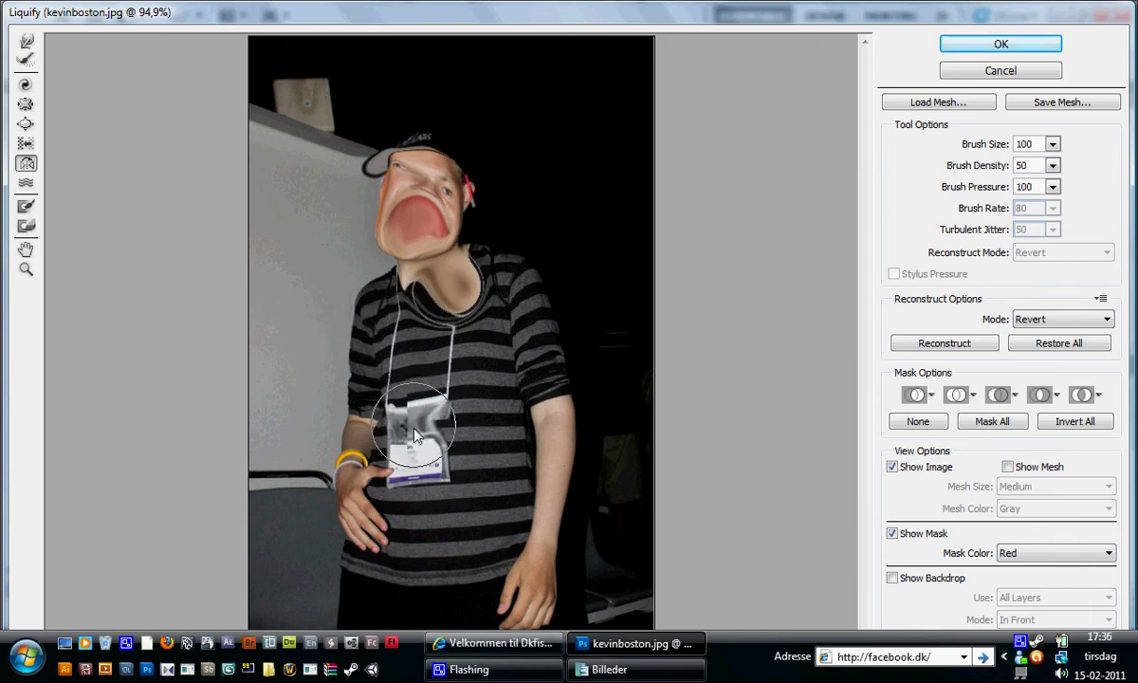
{"action": "left_click", "coordinate": [26, 208]}
{"action": "mouse_move", "coordinate": [398, 256]}
{"action": "left_mouse_down"}
{"action": "mouse_move", "coordinate": [470, 224]}
{"action": "mouse_move", "coordinate": [475, 360]}
{"action": "mouse_move", "coordinate": [384, 348]}
{"action": "mouse_move", "coordinate": [391, 240]}
{"action": "left_mouse_up"}
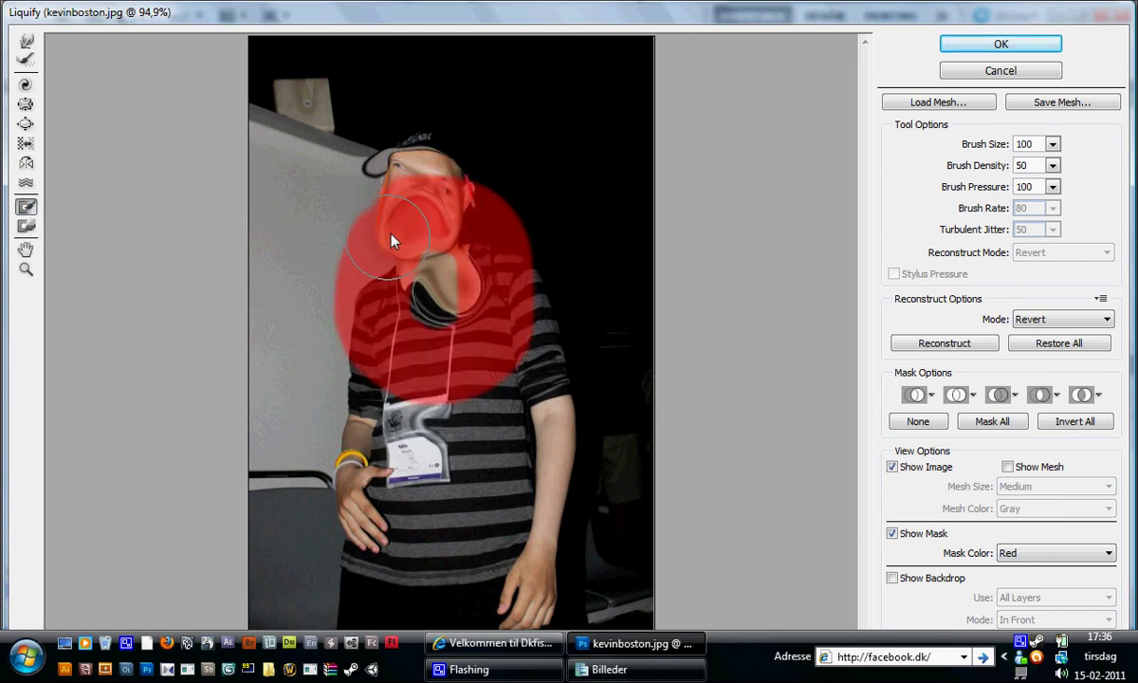
{"action": "left_click_drag", "start_coordinate": [436, 290], "coordinate": [419, 297]}
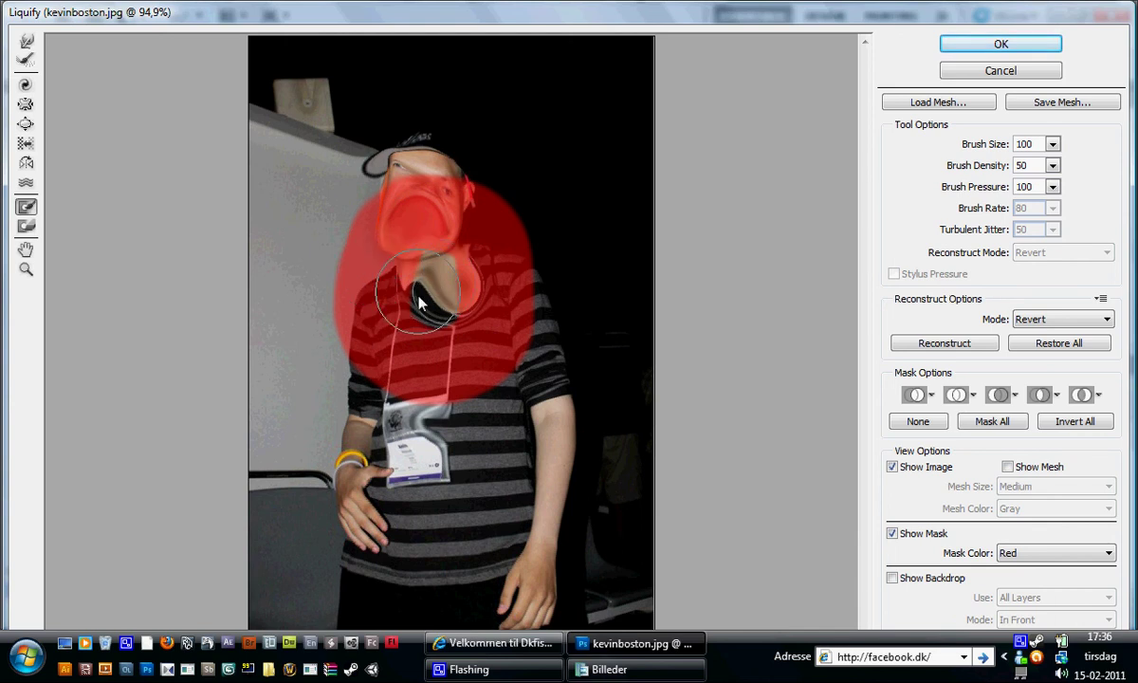
{"action": "left_click", "coordinate": [26, 104]}
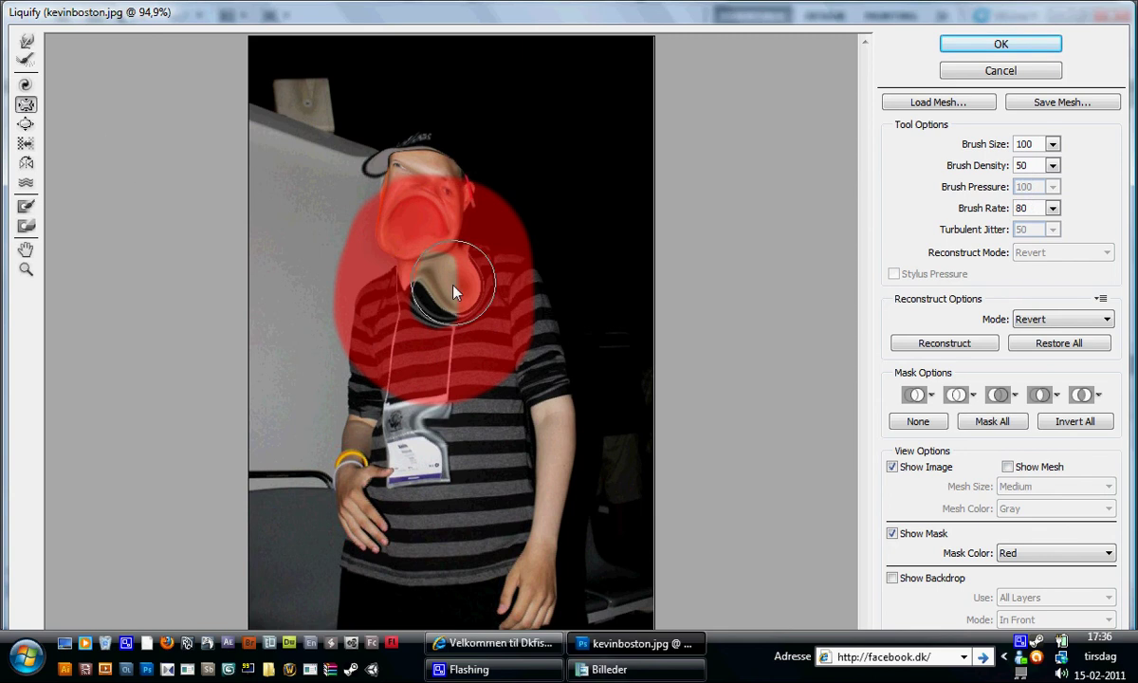
{"action": "left_click_drag", "start_coordinate": [452, 266], "coordinate": [445, 280]}
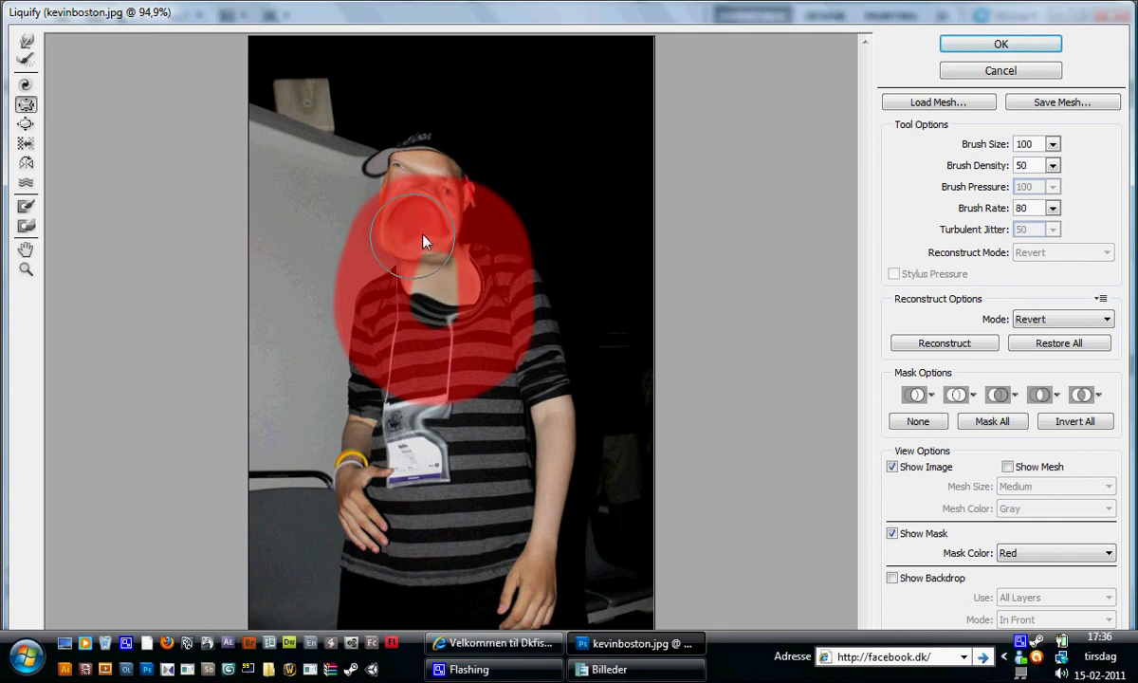
{"action": "left_click", "coordinate": [29, 228]}
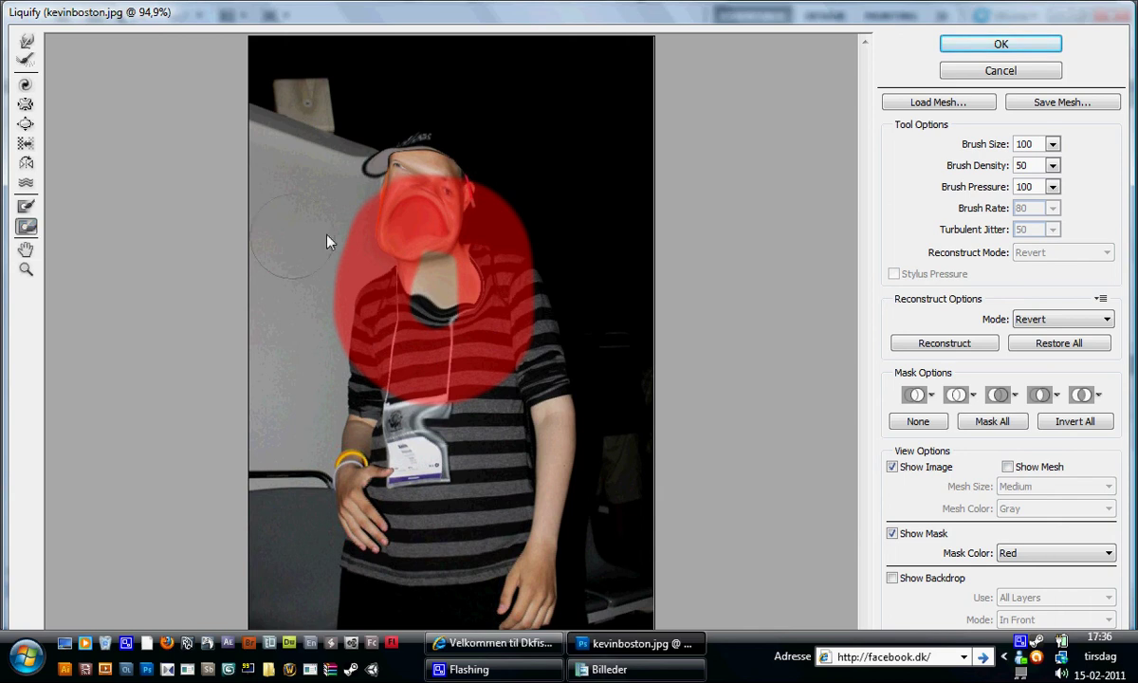
{"action": "mouse_move", "coordinate": [374, 194]}
{"action": "left_mouse_down"}
{"action": "mouse_move", "coordinate": [491, 173]}
{"action": "mouse_move", "coordinate": [431, 132]}
{"action": "mouse_move", "coordinate": [465, 251]}
{"action": "mouse_move", "coordinate": [380, 323]}
{"action": "mouse_move", "coordinate": [281, 340]}
{"action": "mouse_move", "coordinate": [383, 406]}
{"action": "mouse_move", "coordinate": [356, 228]}
{"action": "left_mouse_up"}
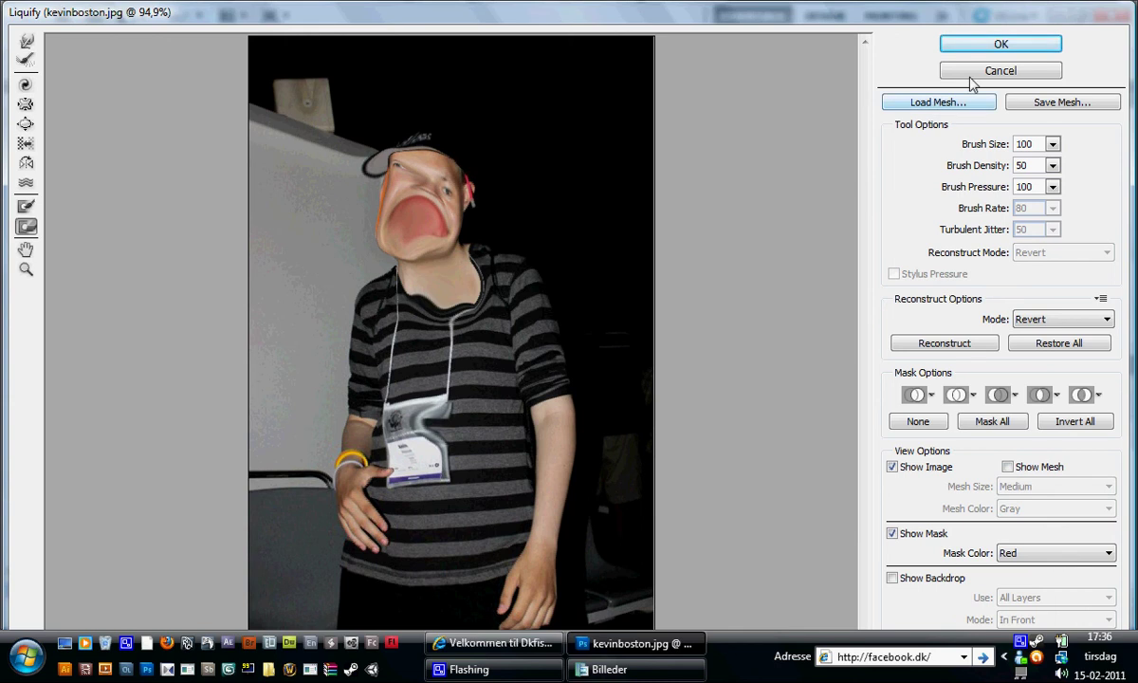
Step: Cancel Liquify, reopen it to test a clockwise twirl on the face, then cancel again
{"action": "key", "text": "Escape"}
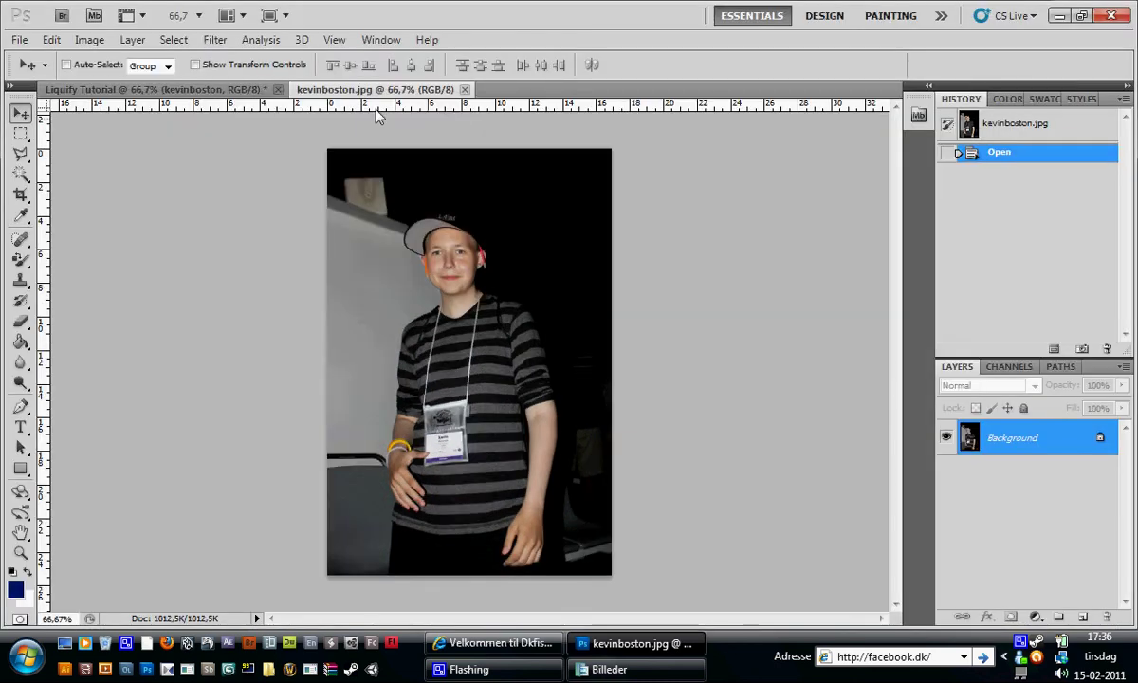
{"action": "left_click", "coordinate": [214, 39]}
{"action": "left_click", "coordinate": [231, 141]}
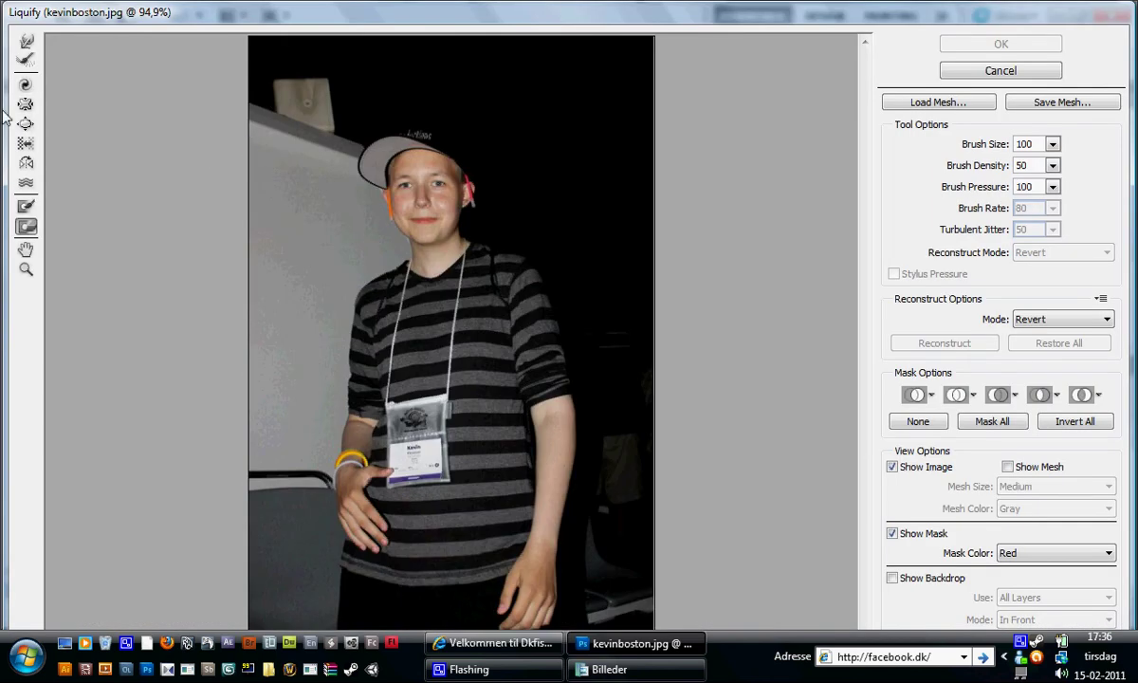
{"action": "left_click", "coordinate": [26, 84]}
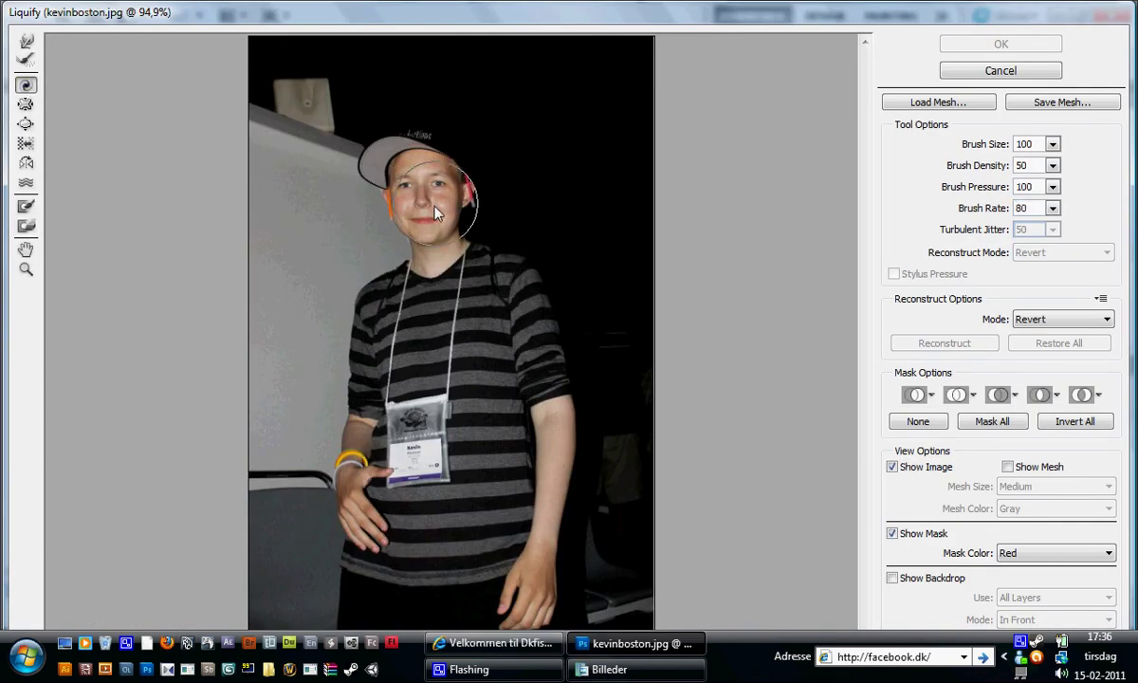
{"action": "mouse_move", "coordinate": [434, 211]}
{"action": "left_mouse_down"}
{"action": "mouse_move", "coordinate": [449, 195]}
{"action": "mouse_move", "coordinate": [418, 206]}
{"action": "mouse_move", "coordinate": [426, 197]}
{"action": "left_mouse_up"}
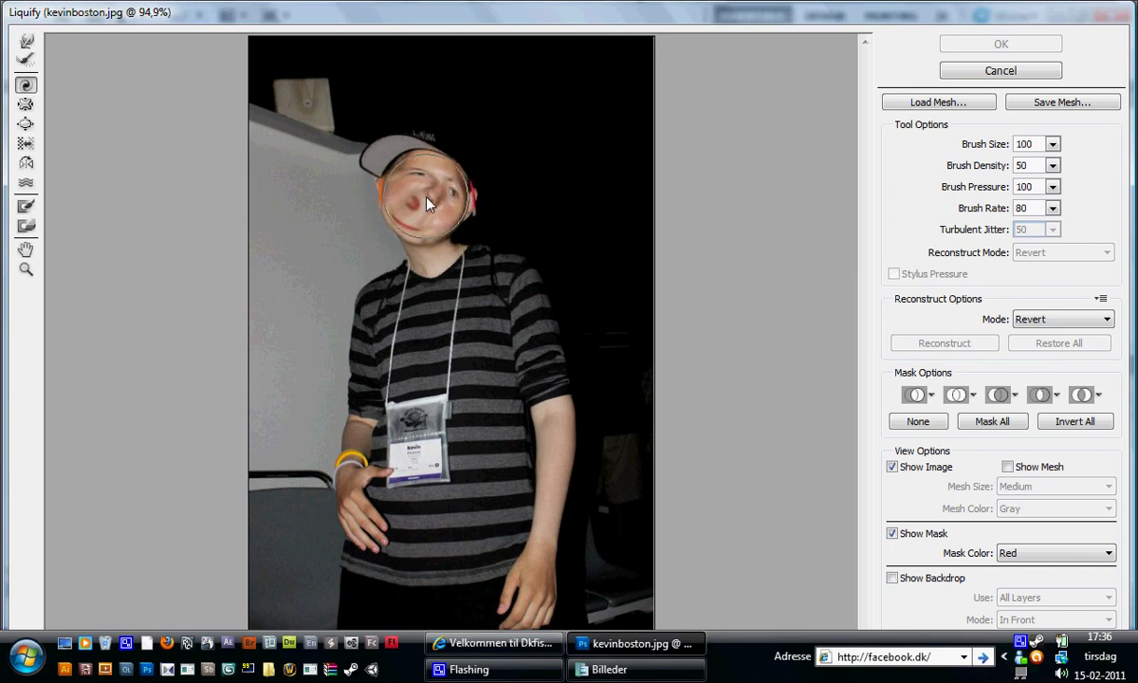
{"action": "left_click", "coordinate": [1043, 72]}
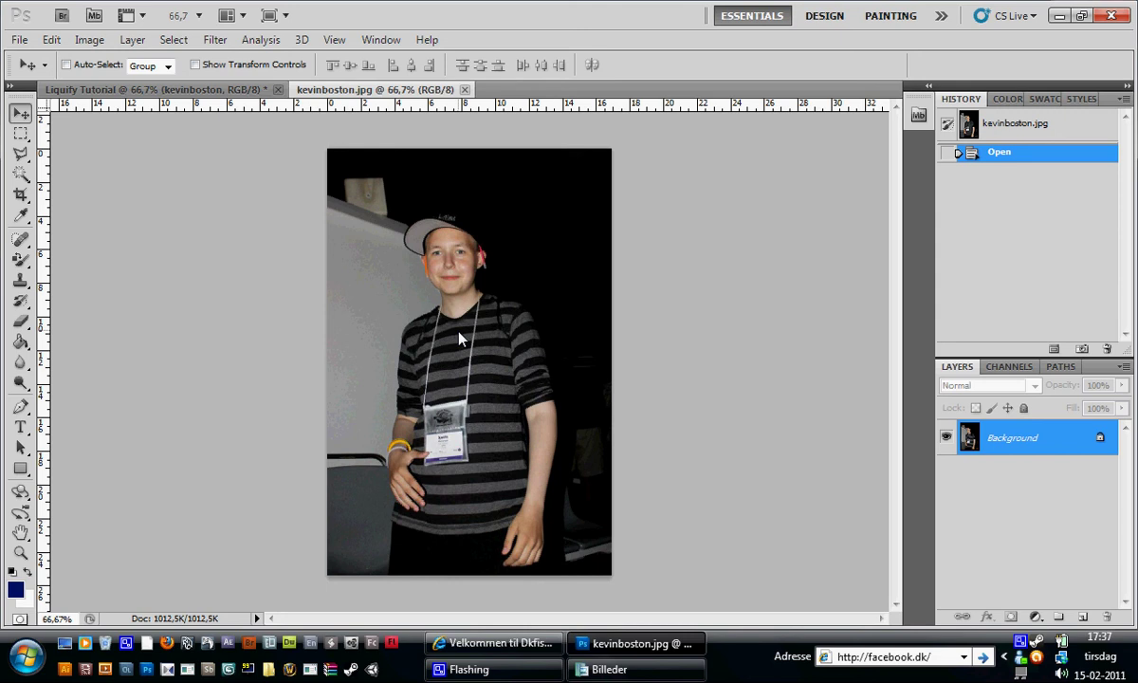
{"action": "left_click", "coordinate": [472, 281]}
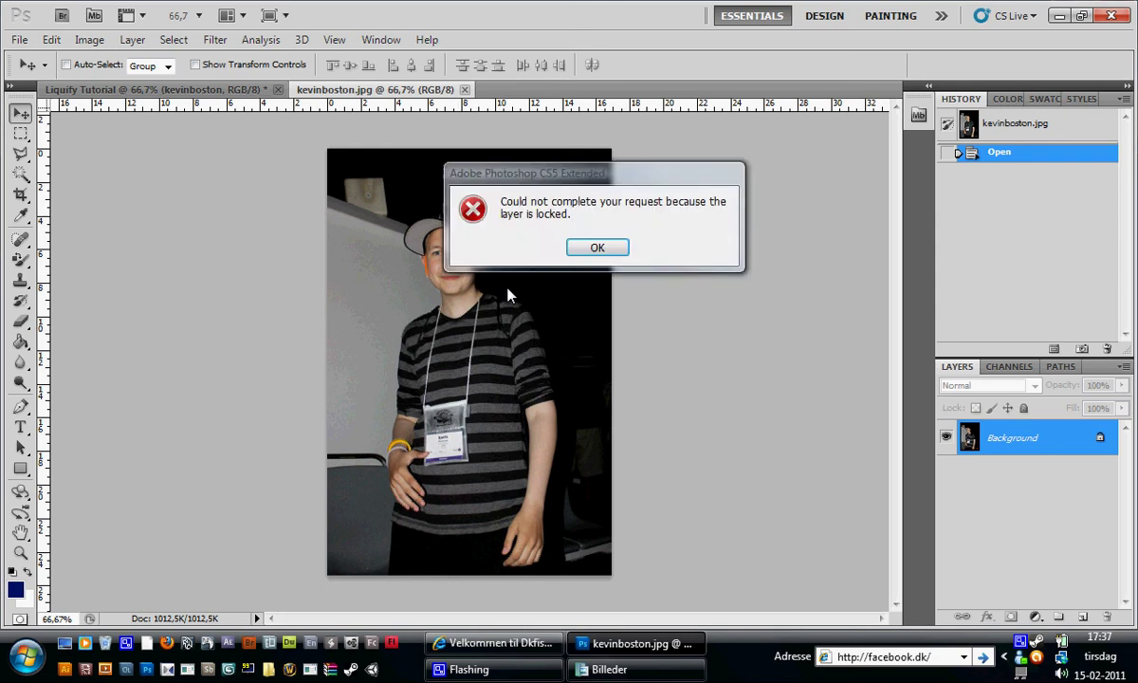
{"action": "left_click", "coordinate": [592, 248]}
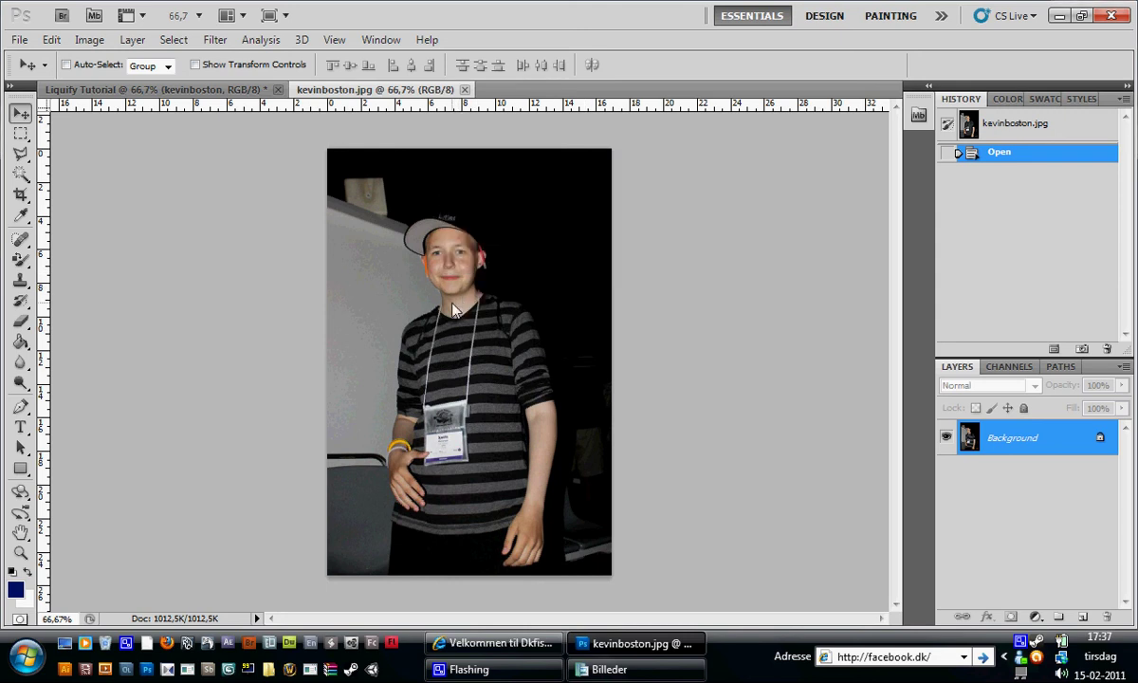